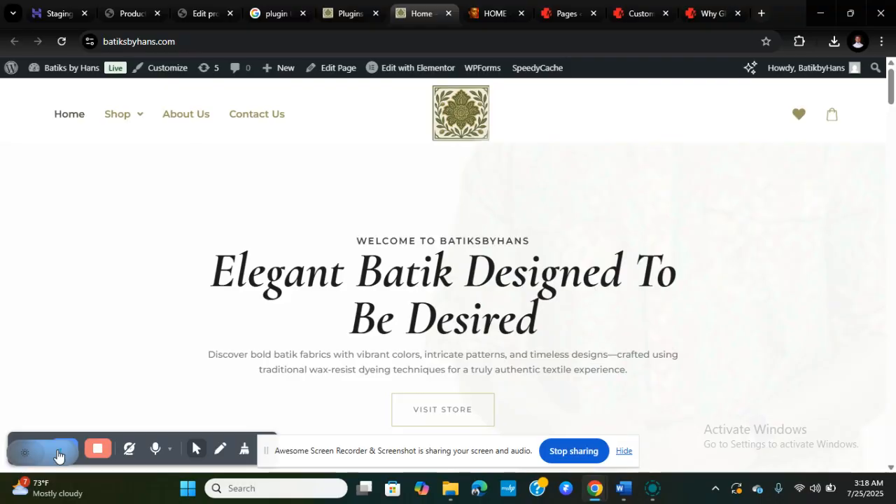
Step: Switch the homepage back and forth between dark and light mode with the floating toggle, leaving it in dark mode
{"action": "left_click", "coordinate": [58, 456]}
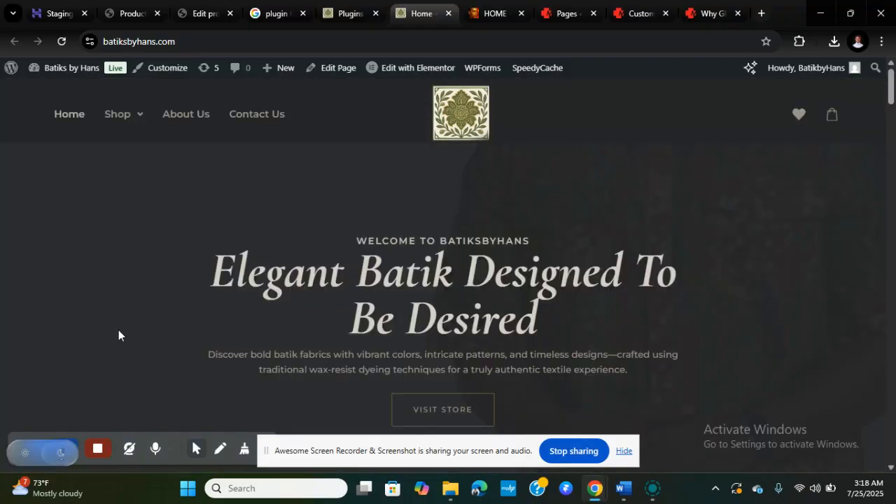
{"action": "left_click", "coordinate": [25, 452]}
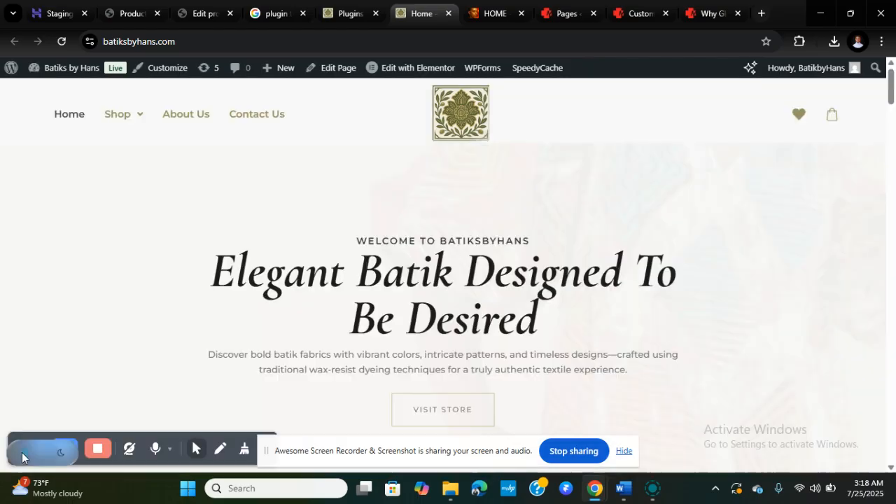
{"action": "left_click", "coordinate": [59, 457]}
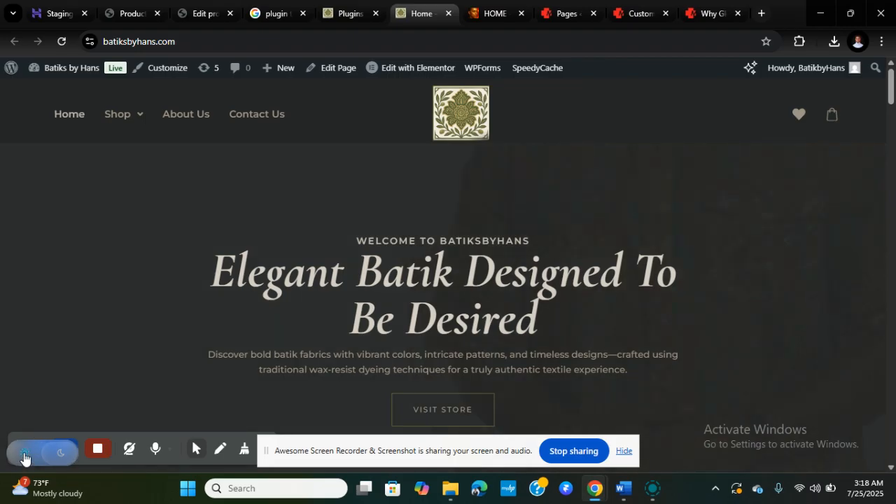
{"action": "left_click", "coordinate": [24, 458]}
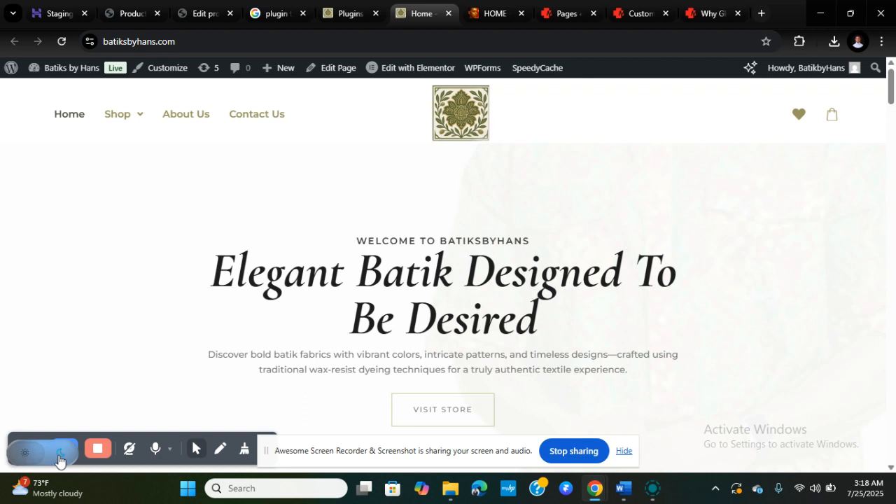
{"action": "left_click", "coordinate": [60, 458]}
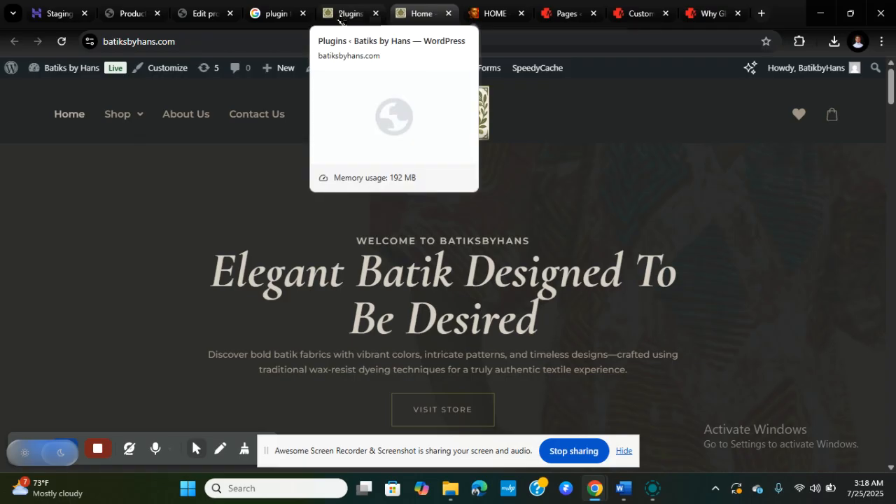
Step: Search the site's plugin directory for WP DARK MODE and view its plugin card
{"action": "left_click", "coordinate": [341, 14]}
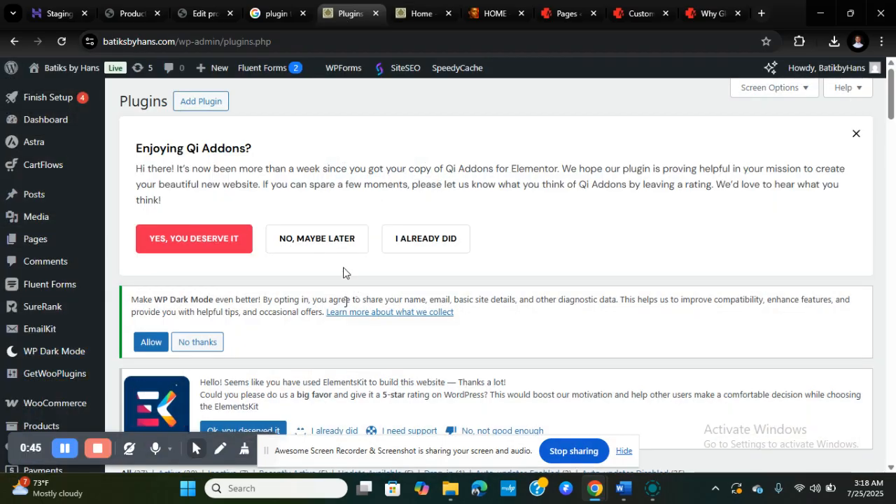
{"action": "left_click", "coordinate": [203, 104]}
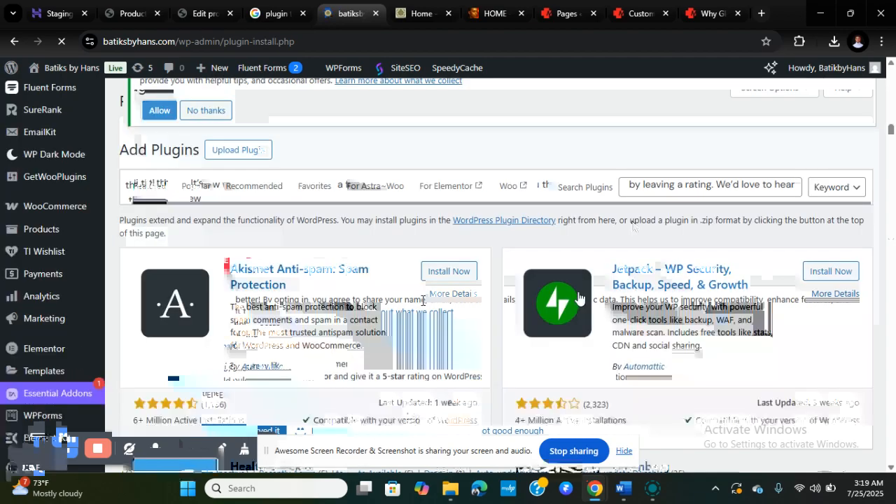
{"action": "left_click", "coordinate": [634, 190]}
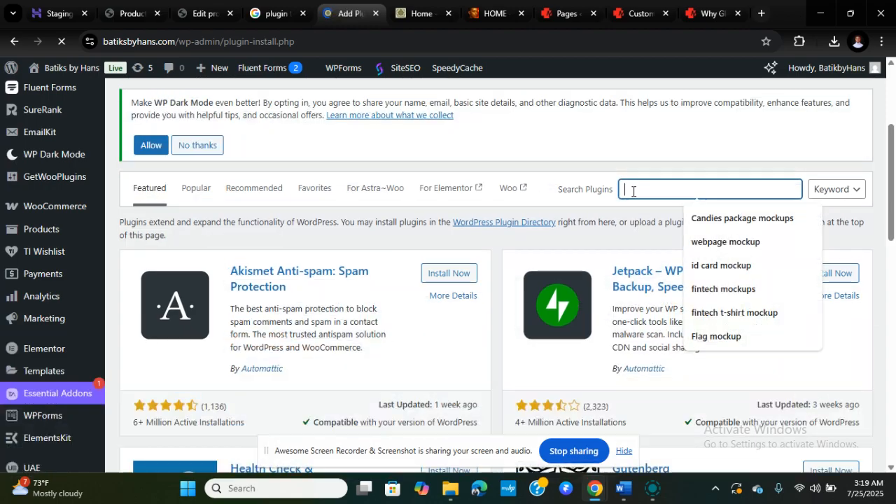
{"action": "type", "text": "WP "}
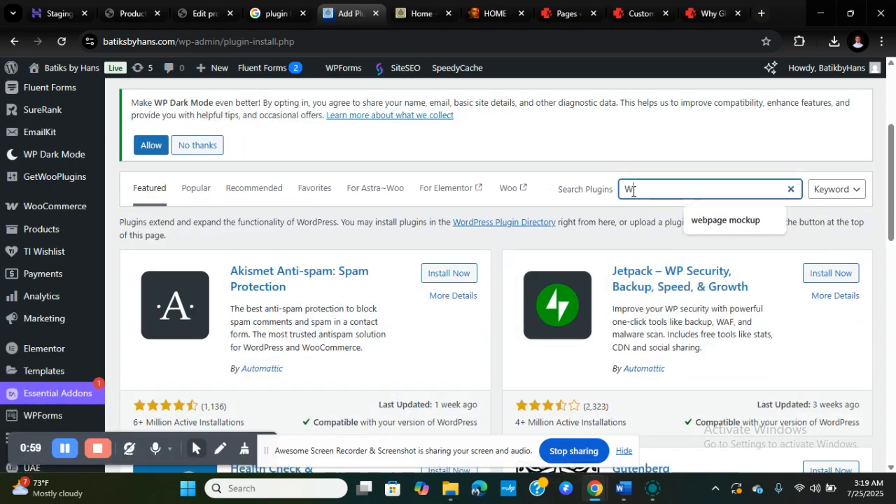
{"action": "type", "text": "DARK MO"}
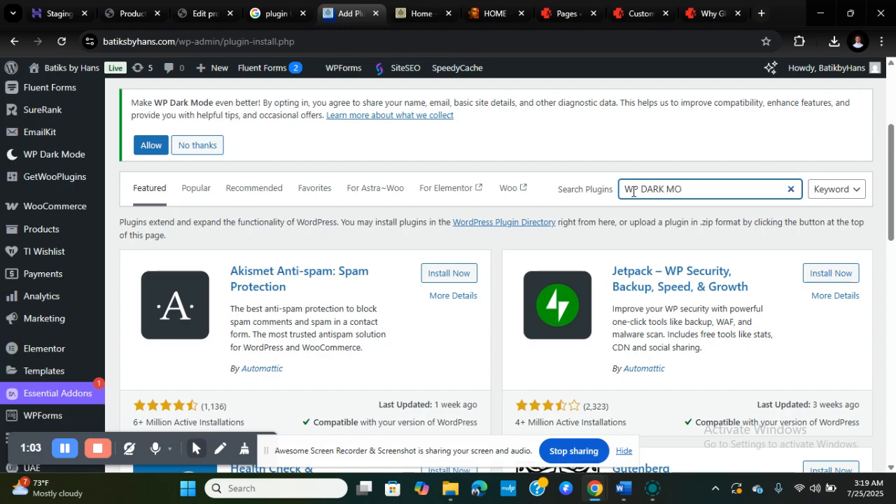
{"action": "type", "text": "OD"}
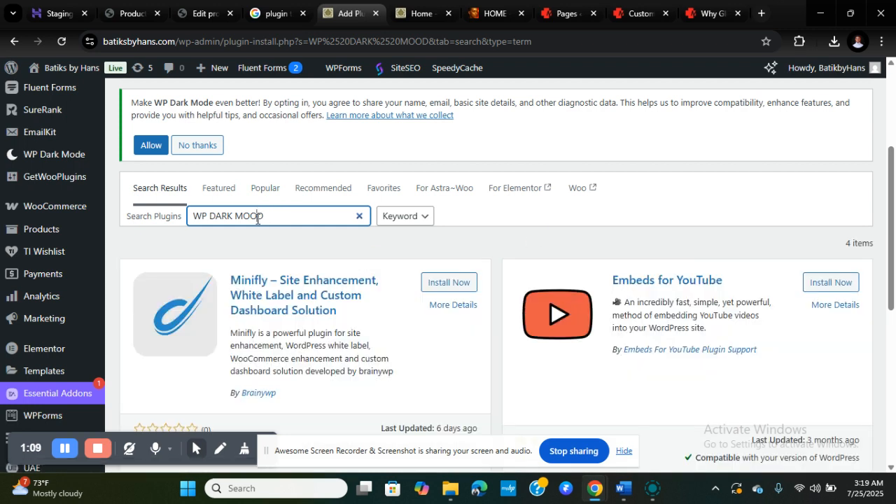
{"action": "key", "text": "BackSpace"}
{"action": "key", "text": "BackSpace"}
{"action": "type", "text": "DE"}
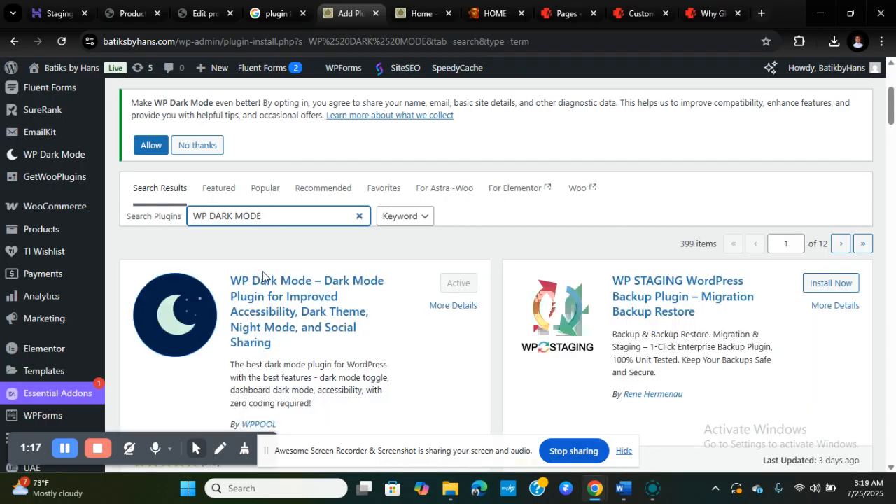
{"action": "scroll", "coordinate": [274, 236], "scroll_direction": "down", "scroll_amount": 1}
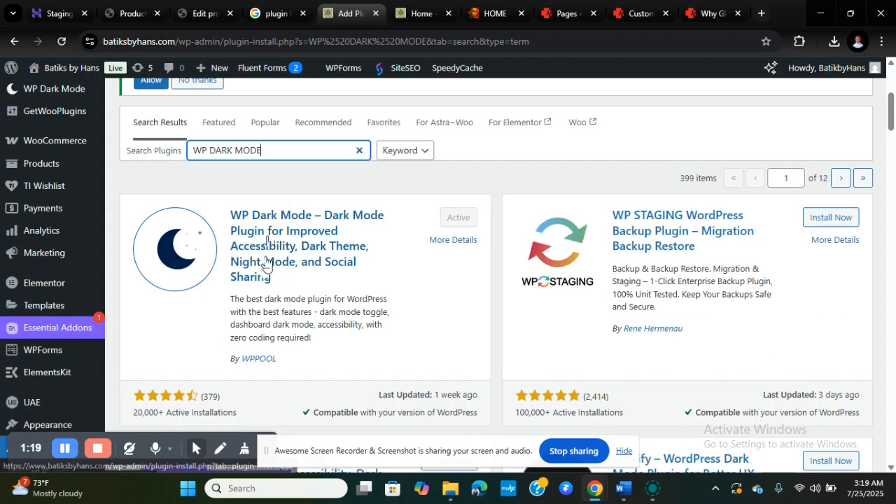
{"action": "scroll", "coordinate": [266, 261], "scroll_direction": "down", "scroll_amount": 1}
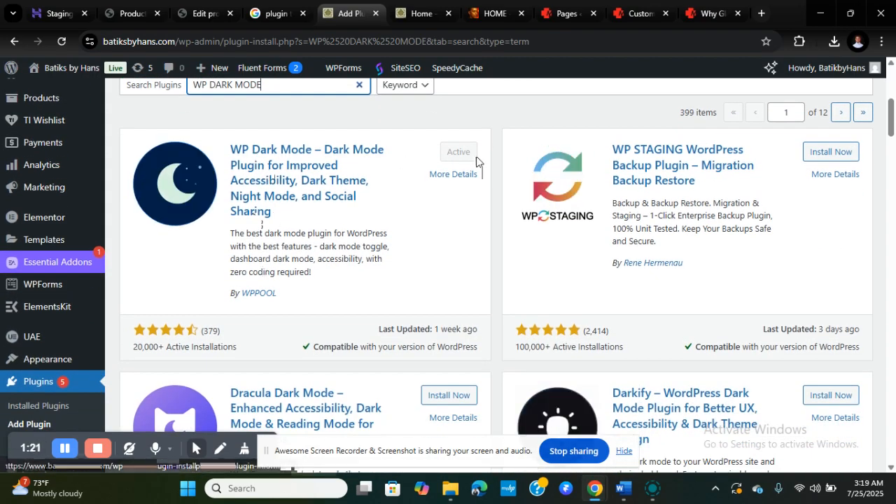
Step: Open the WP Dark Mode plugin's settings page
{"action": "mouse_move", "coordinate": [61, 217]}
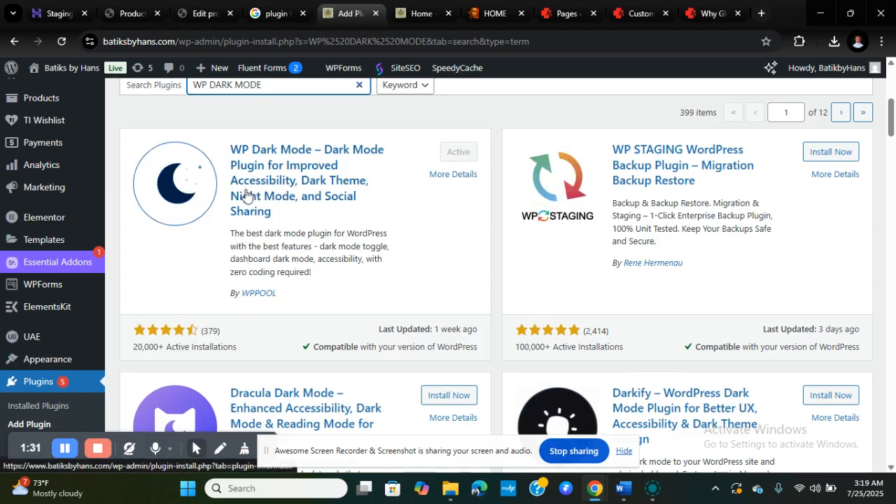
{"action": "scroll", "coordinate": [245, 191], "scroll_direction": "down", "scroll_amount": 2}
{"action": "scroll", "coordinate": [249, 188], "scroll_direction": "down", "scroll_amount": 7}
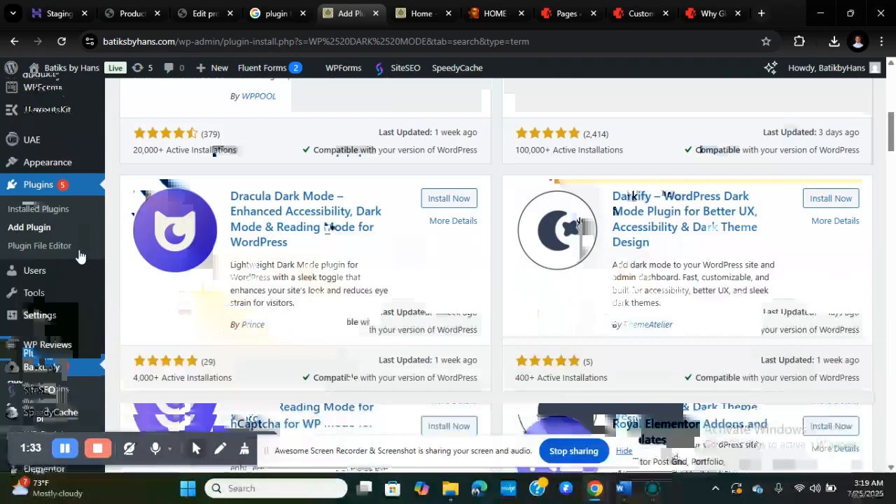
{"action": "mouse_move", "coordinate": [49, 280]}
{"action": "scroll", "coordinate": [49, 280], "scroll_direction": "up", "scroll_amount": 5}
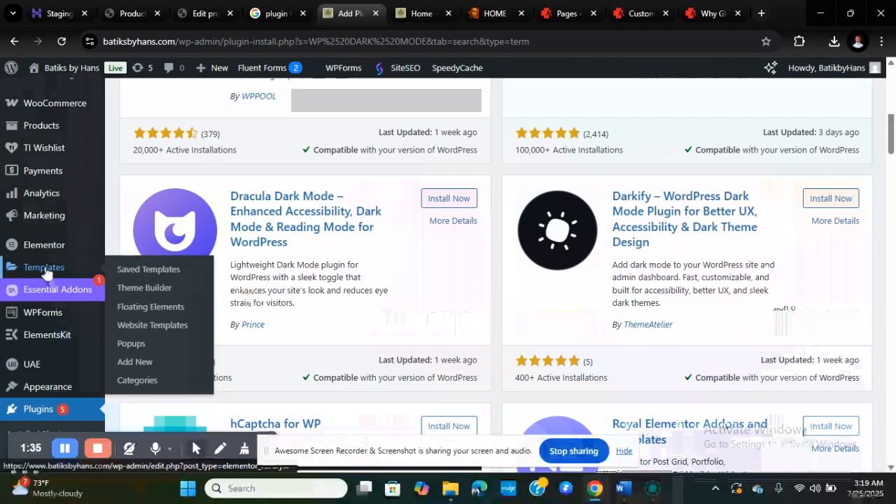
{"action": "scroll", "coordinate": [46, 293], "scroll_direction": "up", "scroll_amount": 2}
{"action": "scroll", "coordinate": [42, 196], "scroll_direction": "up", "scroll_amount": 1}
{"action": "mouse_move", "coordinate": [52, 187]}
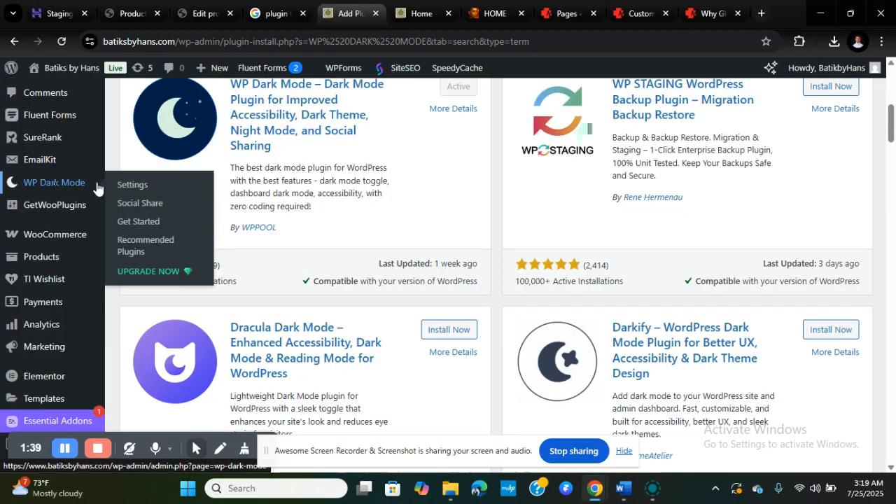
{"action": "left_click", "coordinate": [124, 186]}
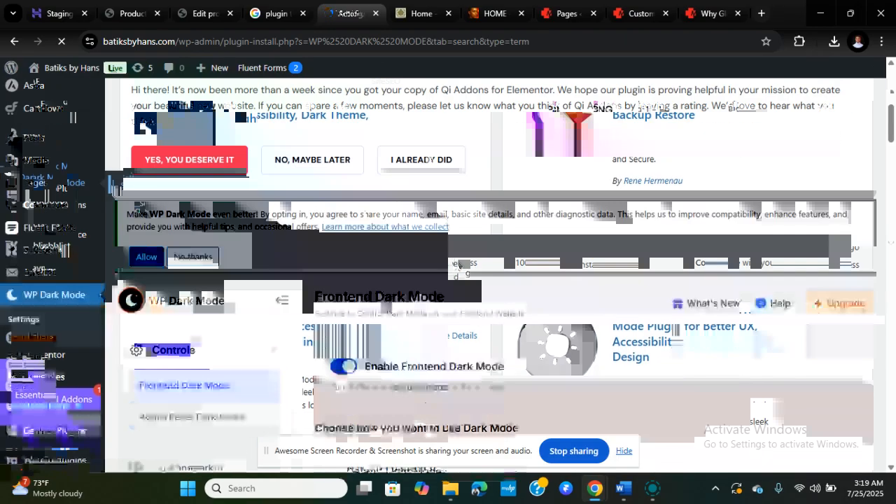
Step: Review the Frontend Dark Mode options and open the Switch Settings of WP Dark Mode
{"action": "scroll", "coordinate": [441, 231], "scroll_direction": "down", "scroll_amount": 2}
{"action": "scroll", "coordinate": [418, 202], "scroll_direction": "up", "scroll_amount": 1}
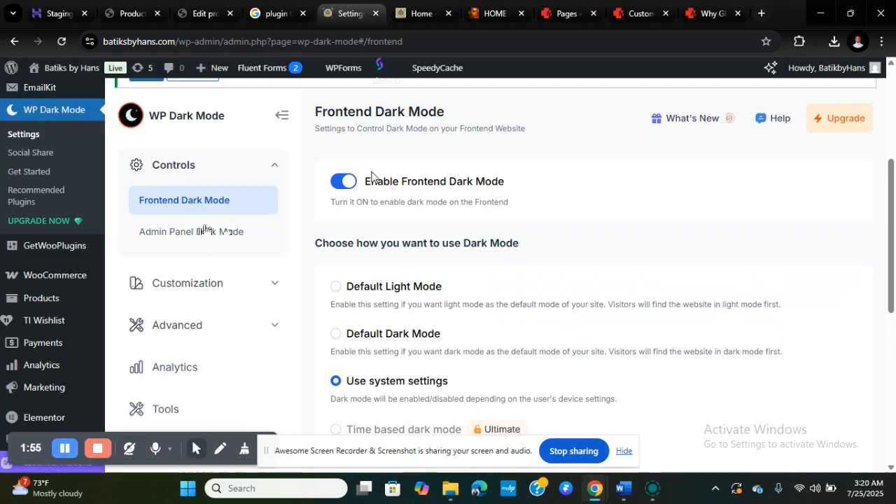
{"action": "scroll", "coordinate": [350, 181], "scroll_direction": "down", "scroll_amount": 1}
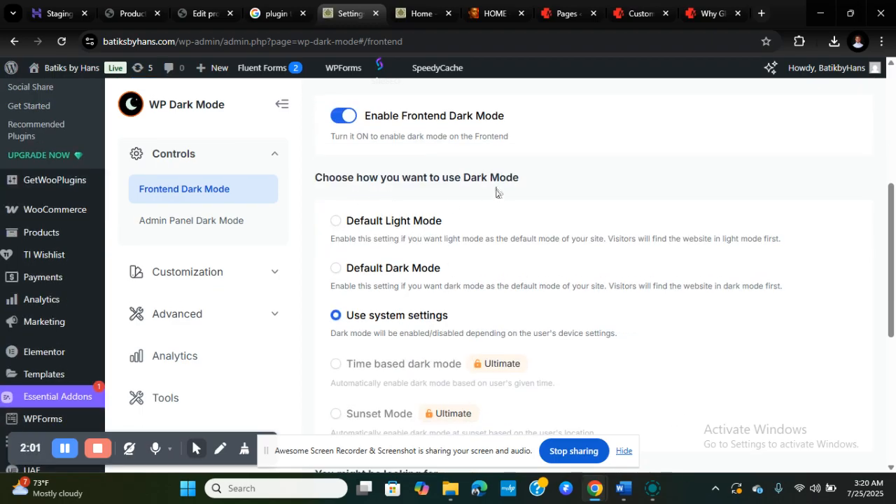
{"action": "scroll", "coordinate": [466, 238], "scroll_direction": "down", "scroll_amount": 1}
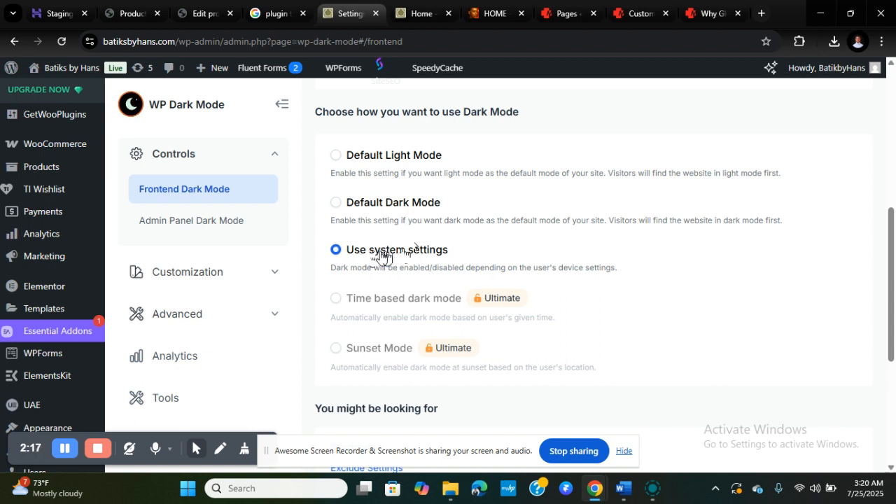
{"action": "scroll", "coordinate": [350, 245], "scroll_direction": "down", "scroll_amount": 2}
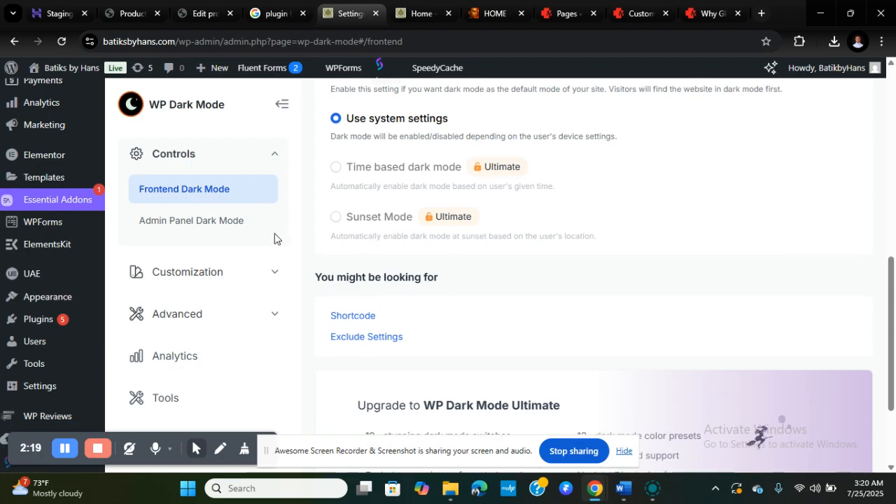
{"action": "scroll", "coordinate": [241, 275], "scroll_direction": "down", "scroll_amount": 1}
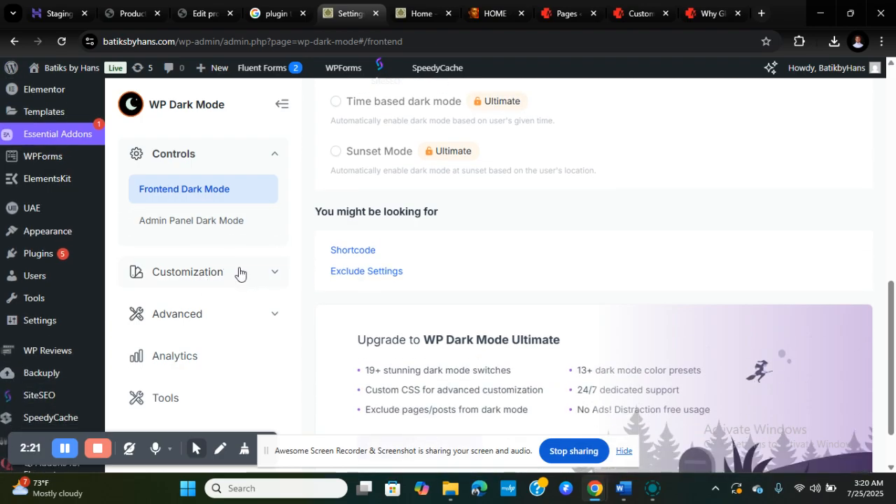
{"action": "left_click", "coordinate": [272, 278]}
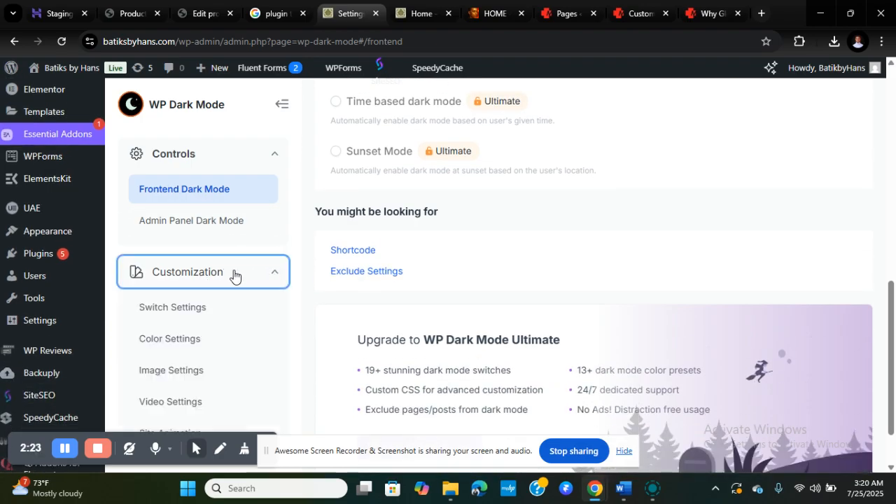
{"action": "left_click", "coordinate": [182, 309]}
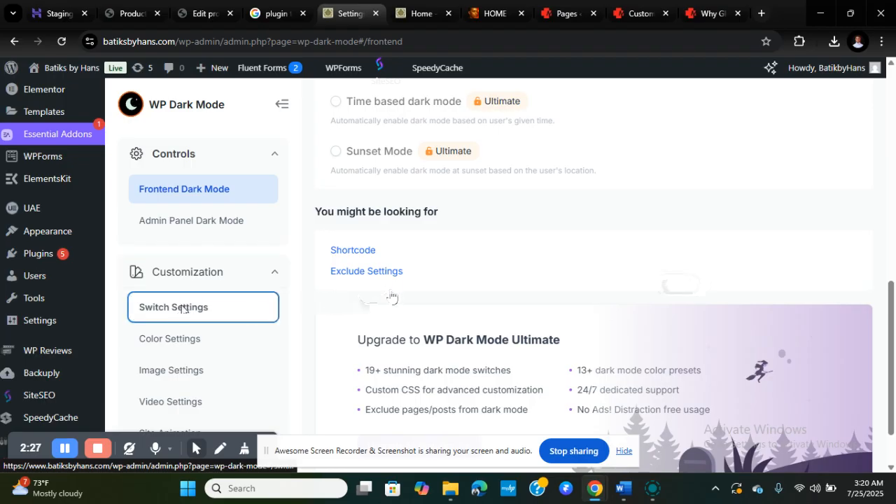
Step: Check the homepage's floating toggle, try other normal switch styles such as Light/Dark, and reselect the sun-and-moon style
{"action": "left_click", "coordinate": [413, 16]}
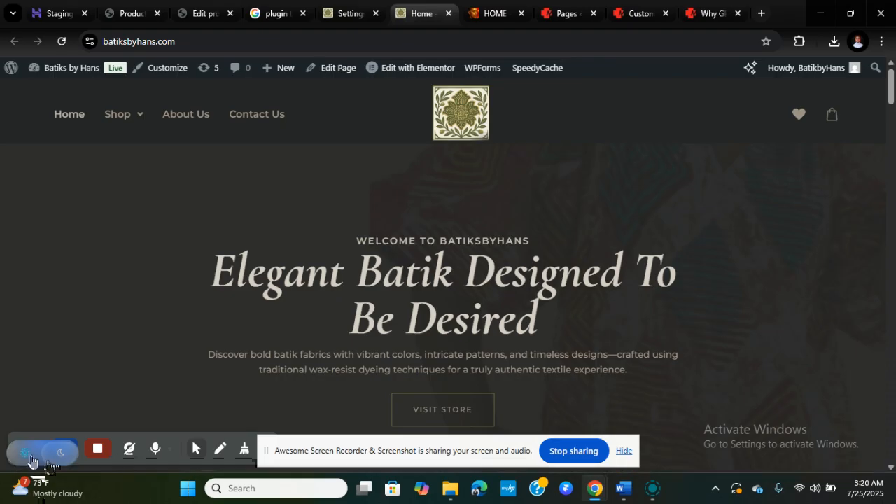
{"action": "left_click", "coordinate": [333, 10]}
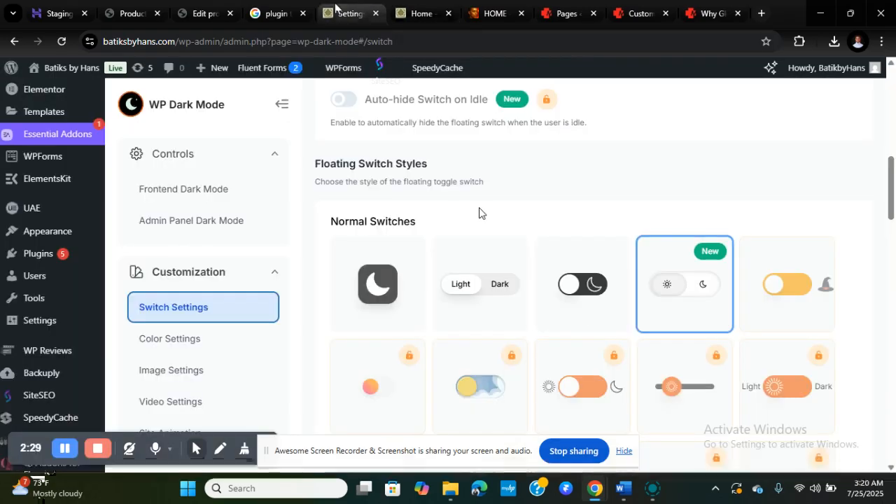
{"action": "left_click", "coordinate": [581, 291]}
{"action": "left_click", "coordinate": [521, 280]}
{"action": "left_click", "coordinate": [521, 281]}
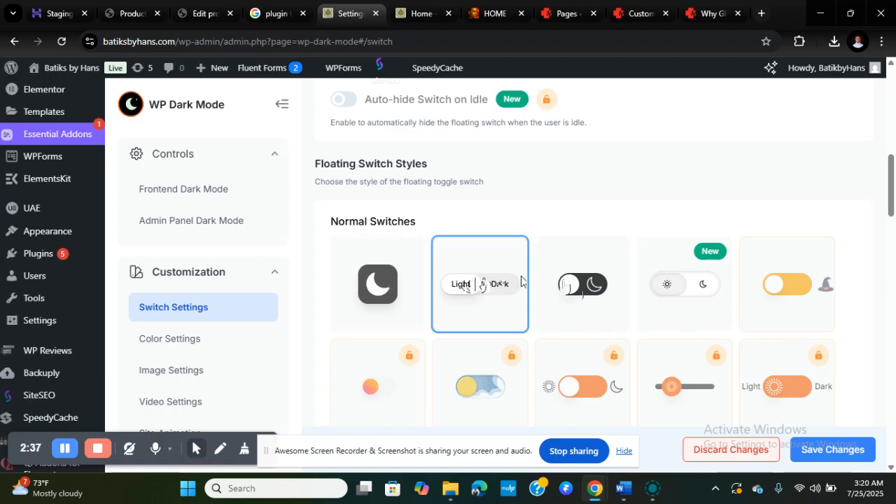
{"action": "left_click", "coordinate": [663, 289]}
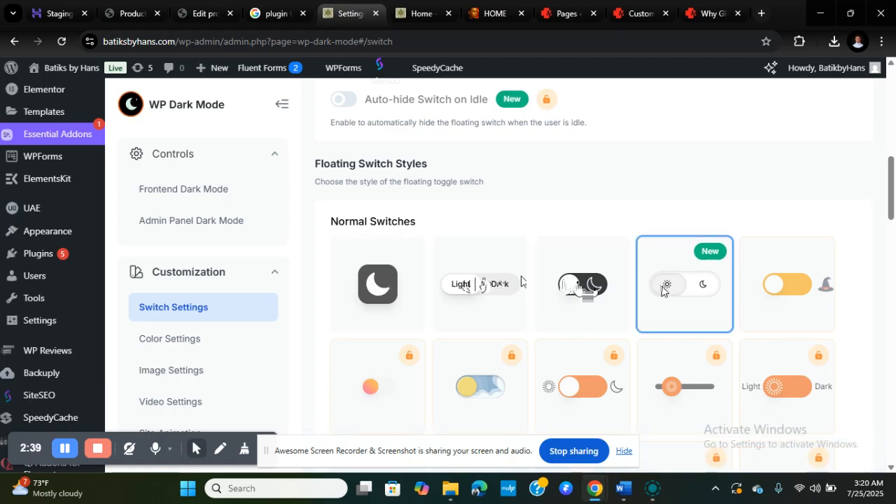
Step: Try the Vibrate attention effect for the floating switch in Switch Customization, and return to Wobble
{"action": "scroll", "coordinate": [668, 294], "scroll_direction": "down", "scroll_amount": 1}
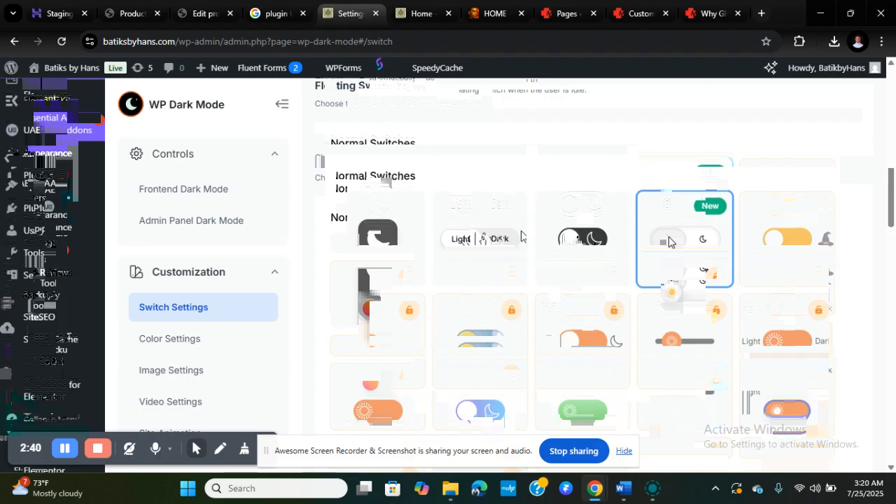
{"action": "scroll", "coordinate": [605, 254], "scroll_direction": "down", "scroll_amount": 6}
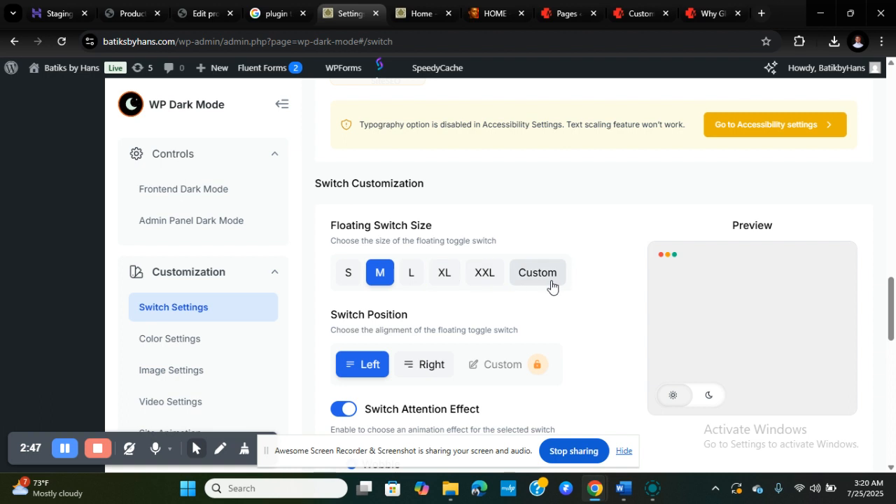
{"action": "scroll", "coordinate": [550, 285], "scroll_direction": "down", "scroll_amount": 3}
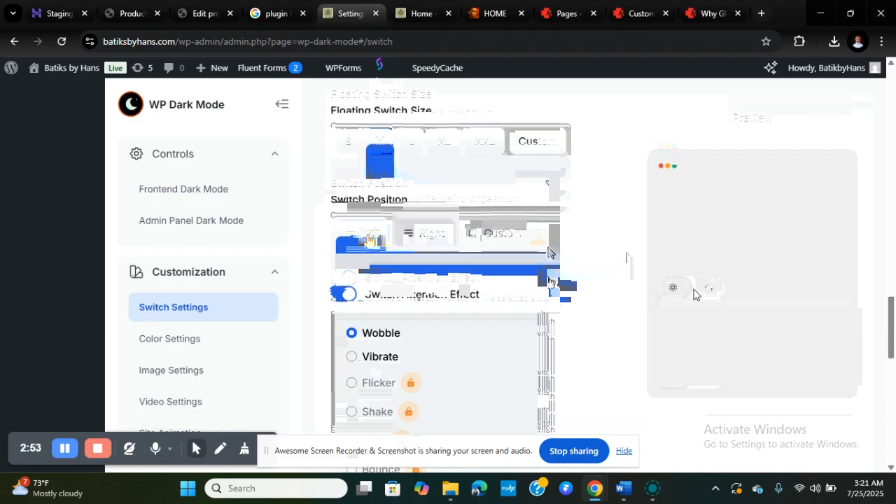
{"action": "scroll", "coordinate": [713, 282], "scroll_direction": "down", "scroll_amount": 2}
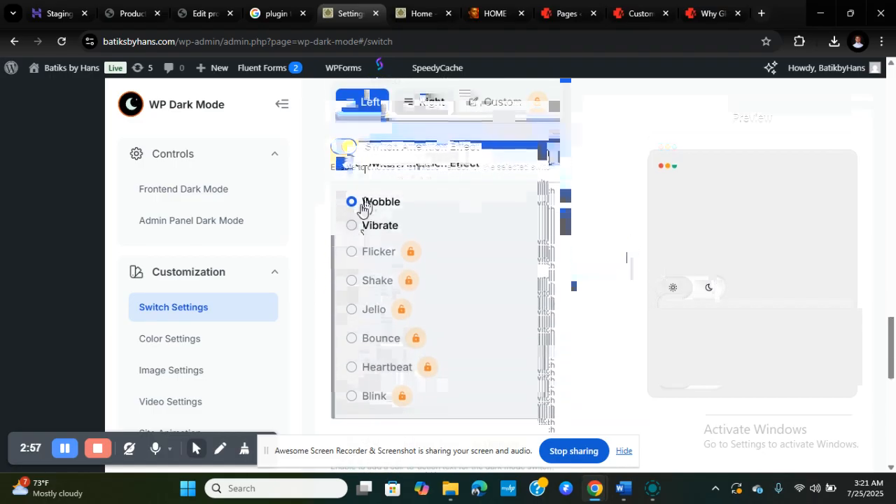
{"action": "left_click", "coordinate": [350, 225]}
{"action": "left_click", "coordinate": [352, 202]}
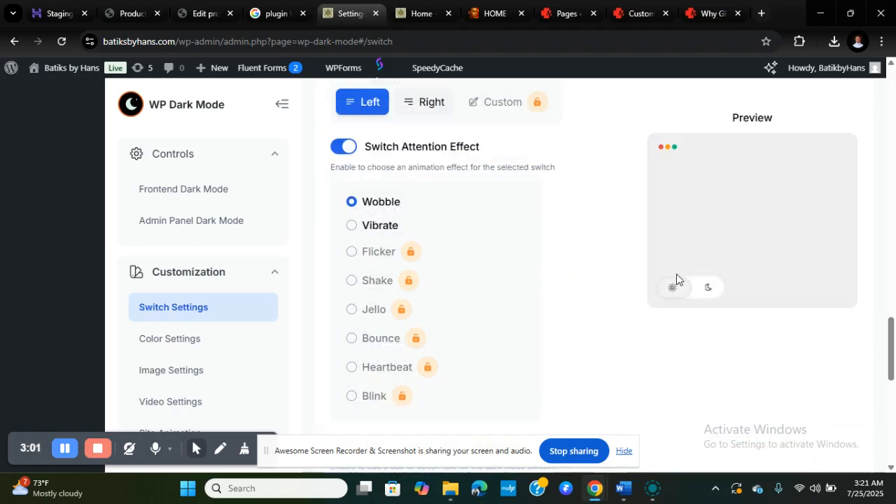
Step: Review the remaining Switch Customization options and open the Color Settings of WP Dark Mode
{"action": "scroll", "coordinate": [462, 222], "scroll_direction": "down", "scroll_amount": 1}
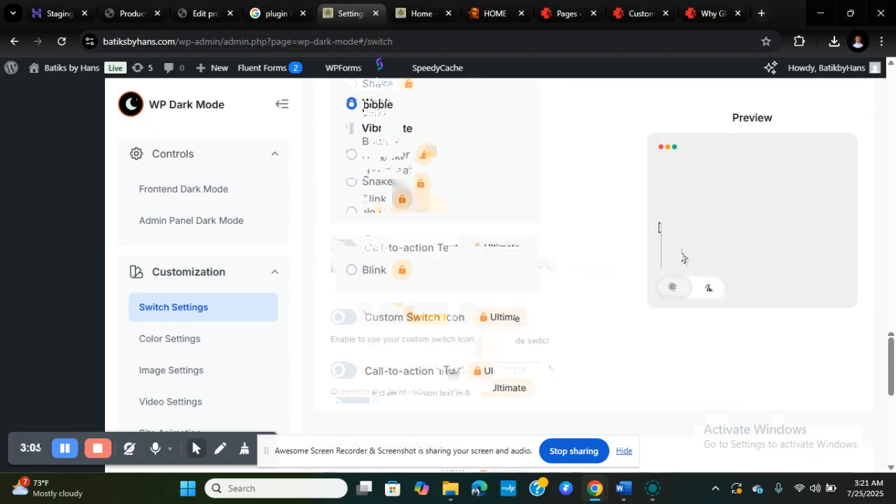
{"action": "scroll", "coordinate": [683, 257], "scroll_direction": "down", "scroll_amount": 3}
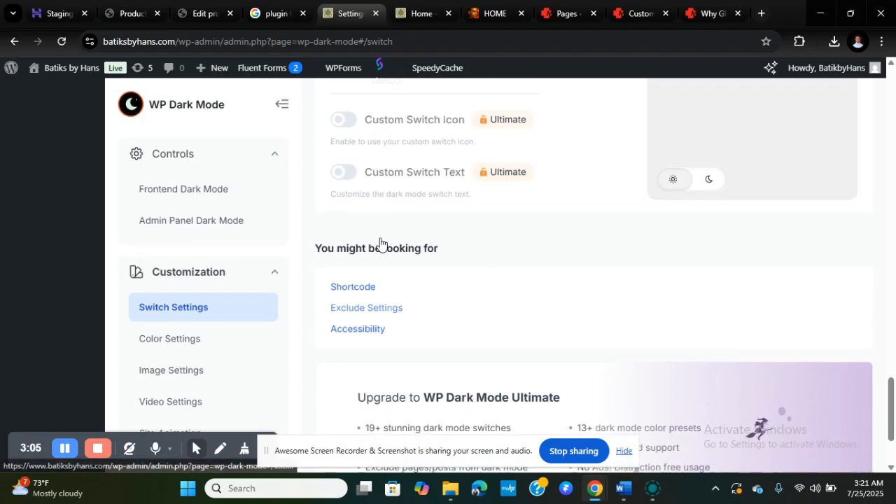
{"action": "scroll", "coordinate": [160, 318], "scroll_direction": "down", "scroll_amount": 1}
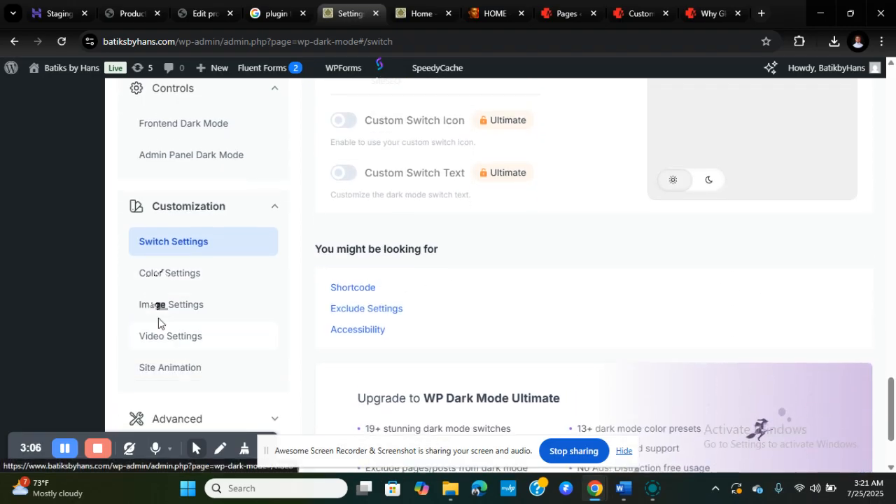
{"action": "left_click", "coordinate": [167, 275]}
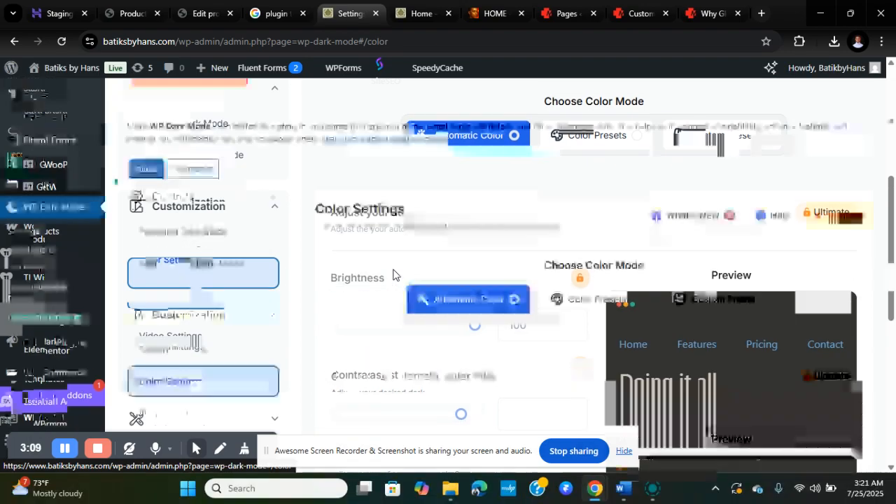
{"action": "scroll", "coordinate": [392, 275], "scroll_direction": "down", "scroll_amount": 3}
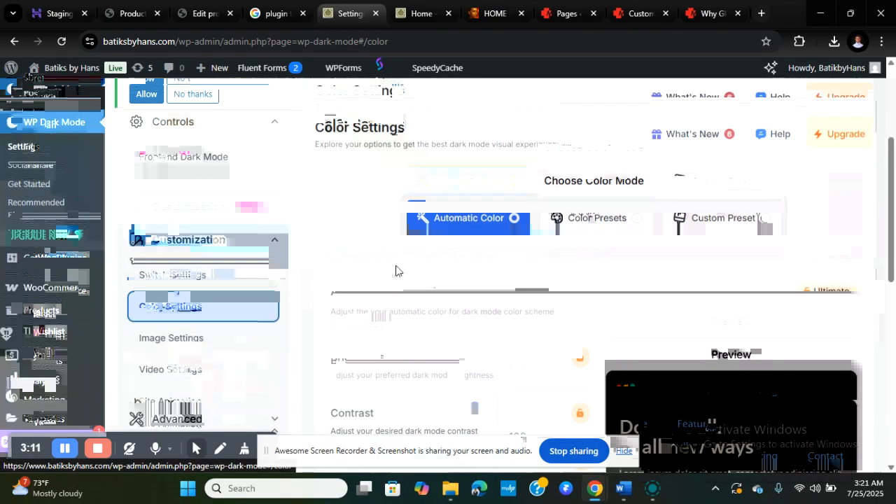
Step: Try the Color Presets mode, look through the available dark mode presets, and return to Automatic Color
{"action": "left_click", "coordinate": [633, 183]}
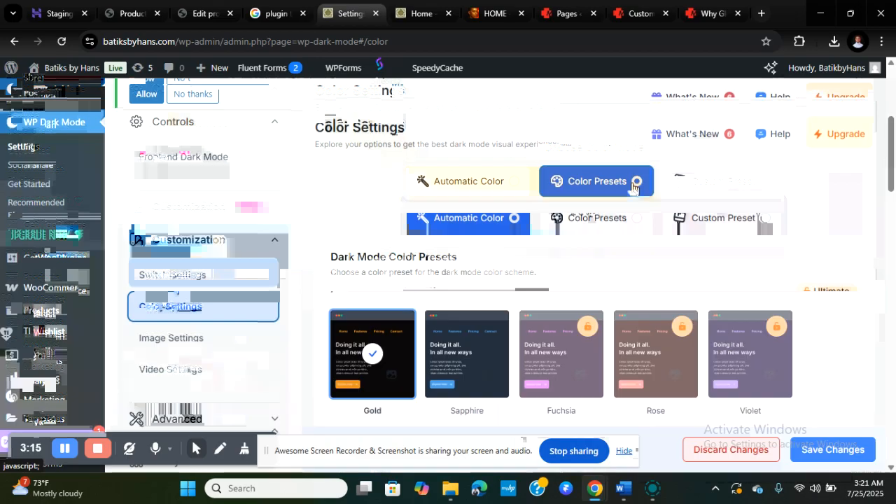
{"action": "scroll", "coordinate": [633, 188], "scroll_direction": "down", "scroll_amount": 2}
{"action": "scroll", "coordinate": [483, 233], "scroll_direction": "down", "scroll_amount": 2}
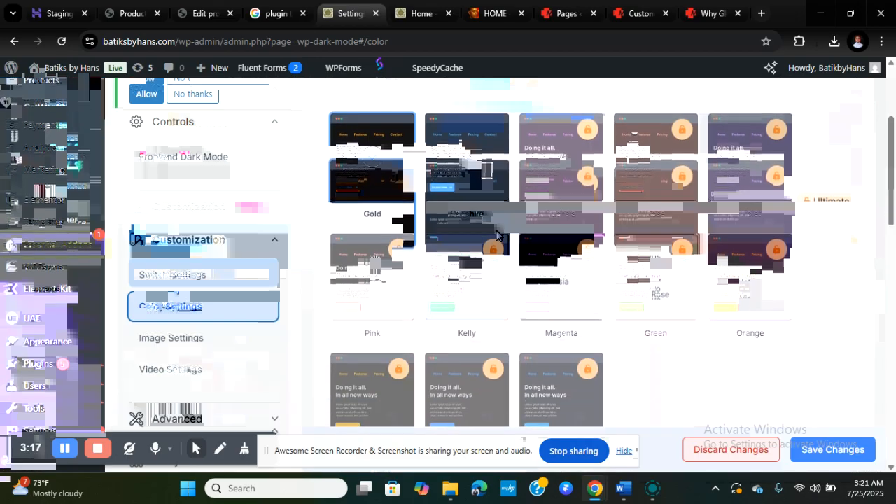
{"action": "scroll", "coordinate": [496, 233], "scroll_direction": "up", "scroll_amount": 5}
{"action": "scroll", "coordinate": [485, 326], "scroll_direction": "down", "scroll_amount": 1}
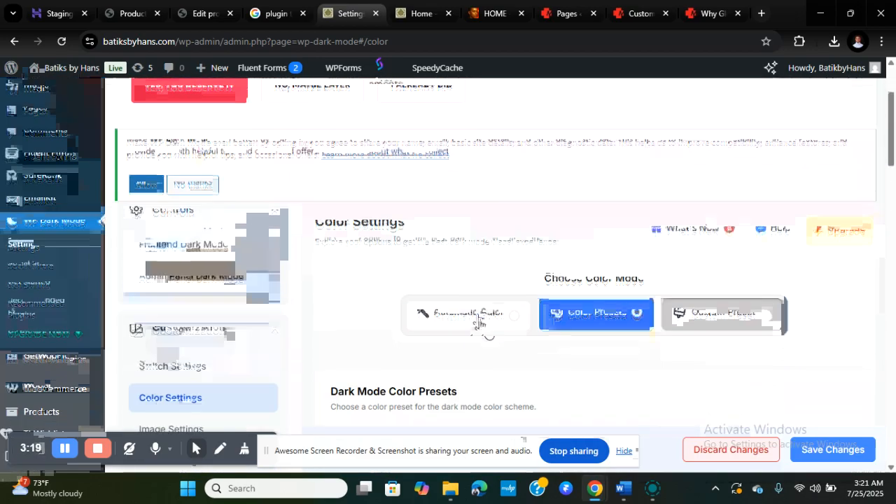
{"action": "left_click", "coordinate": [478, 321]}
Step: Examine the automatic color filter options for brightness, contrast, grayscale and sepia in Color Settings
{"action": "scroll", "coordinate": [296, 282], "scroll_direction": "down", "scroll_amount": 5}
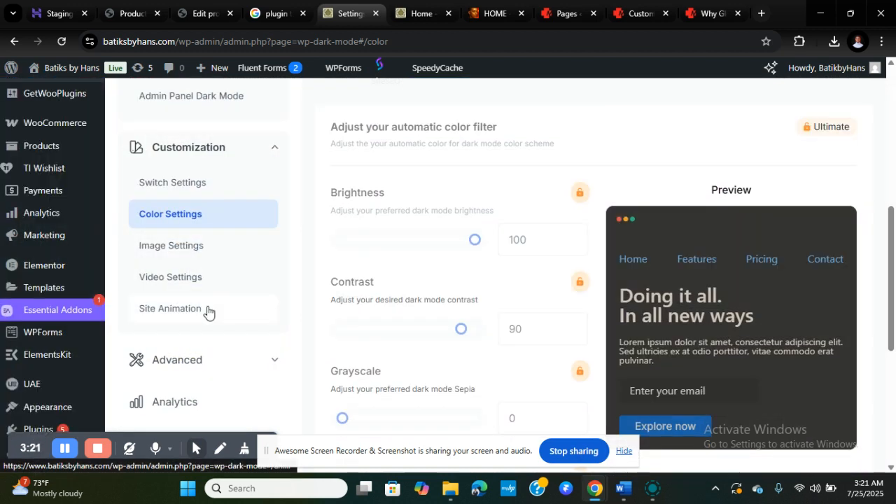
{"action": "scroll", "coordinate": [213, 318], "scroll_direction": "down", "scroll_amount": 1}
{"action": "scroll", "coordinate": [356, 291], "scroll_direction": "down", "scroll_amount": 3}
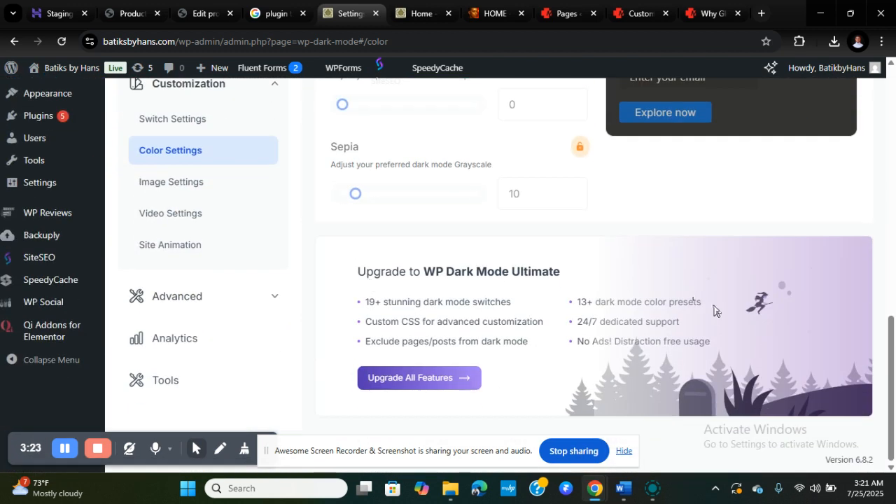
{"action": "scroll", "coordinate": [500, 259], "scroll_direction": "up", "scroll_amount": 10}
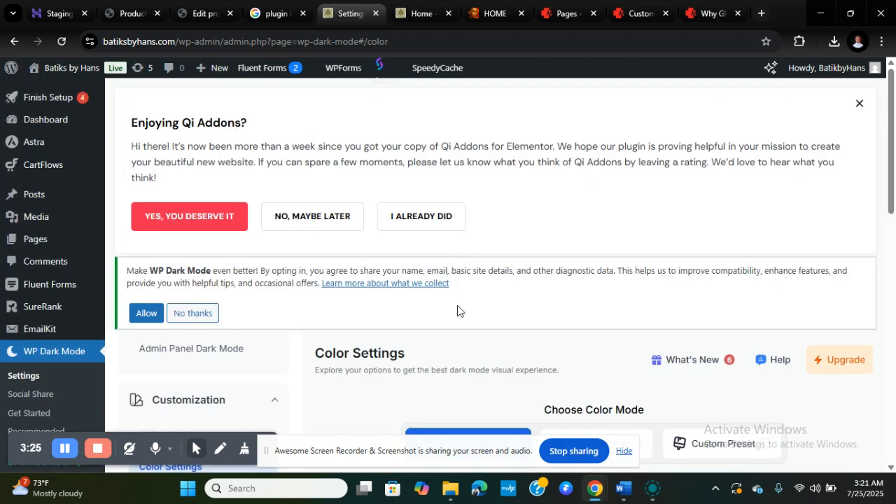
Step: Test the floating switch on the site's homepage between light and dark mode and examine how the page sections look
{"action": "left_click", "coordinate": [398, 23]}
{"action": "scroll", "coordinate": [294, 229], "scroll_direction": "down", "scroll_amount": 15}
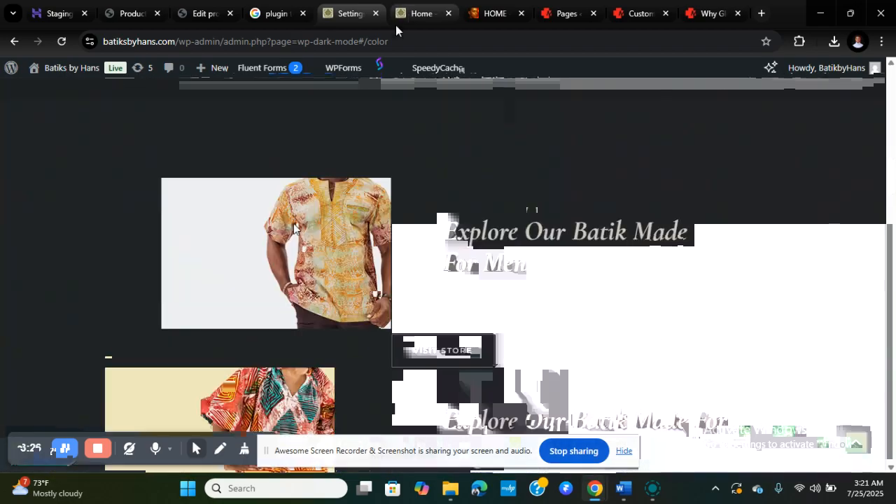
{"action": "scroll", "coordinate": [294, 229], "scroll_direction": "down", "scroll_amount": 3}
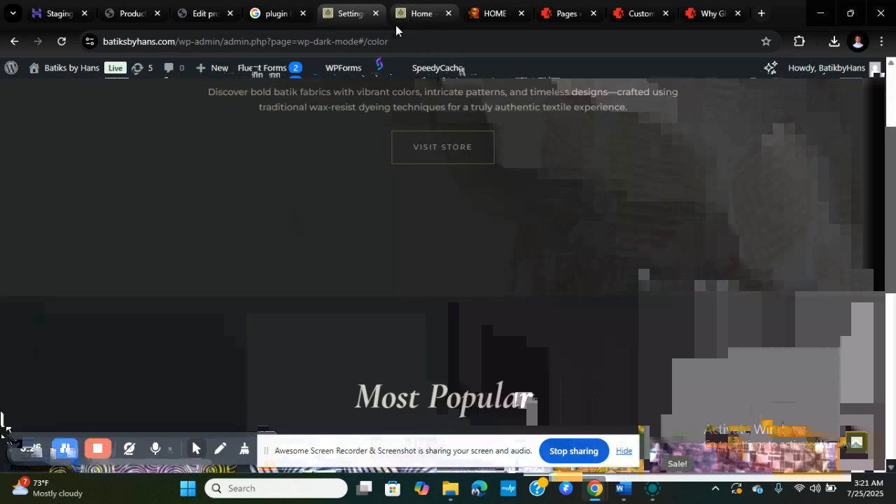
{"action": "scroll", "coordinate": [294, 223], "scroll_direction": "down", "scroll_amount": 1}
{"action": "left_click", "coordinate": [25, 458]}
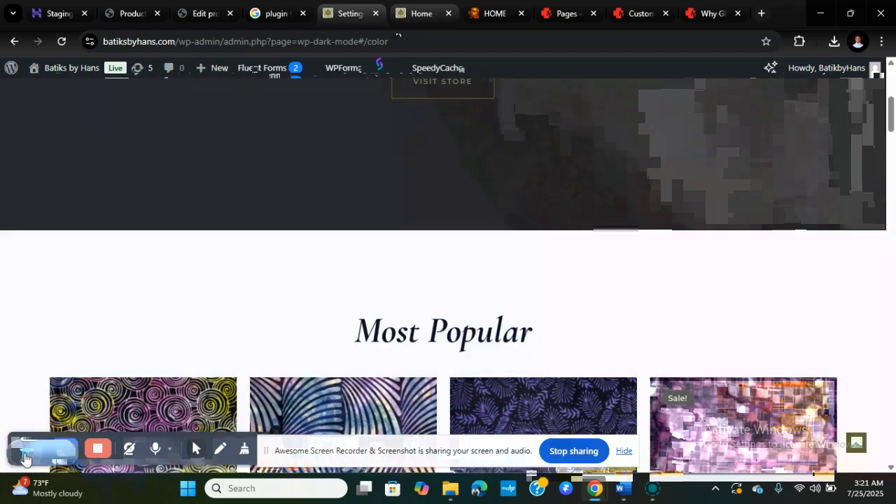
{"action": "scroll", "coordinate": [148, 269], "scroll_direction": "up", "scroll_amount": 4}
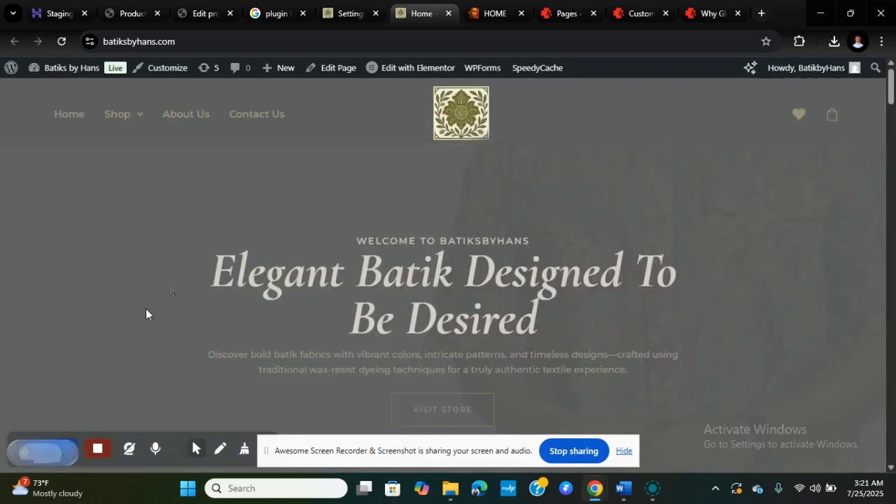
{"action": "scroll", "coordinate": [146, 309], "scroll_direction": "down", "scroll_amount": 5}
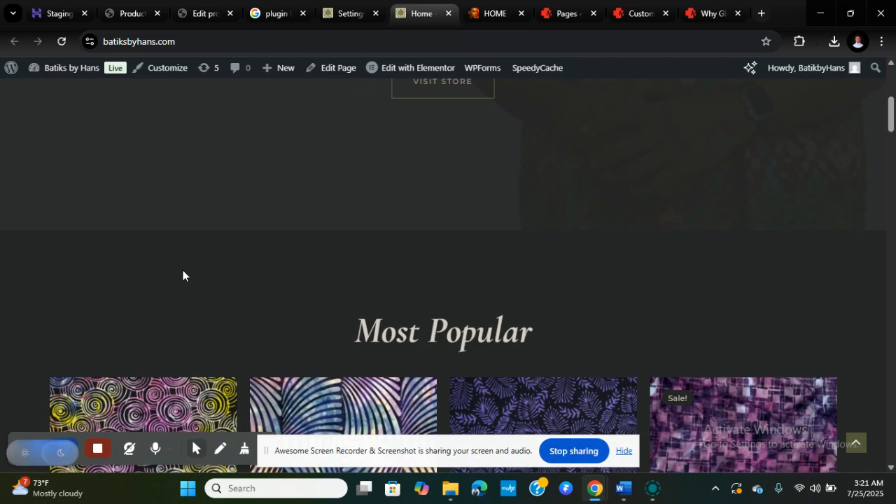
{"action": "scroll", "coordinate": [183, 275], "scroll_direction": "down", "scroll_amount": 6}
{"action": "scroll", "coordinate": [182, 273], "scroll_direction": "down", "scroll_amount": 1}
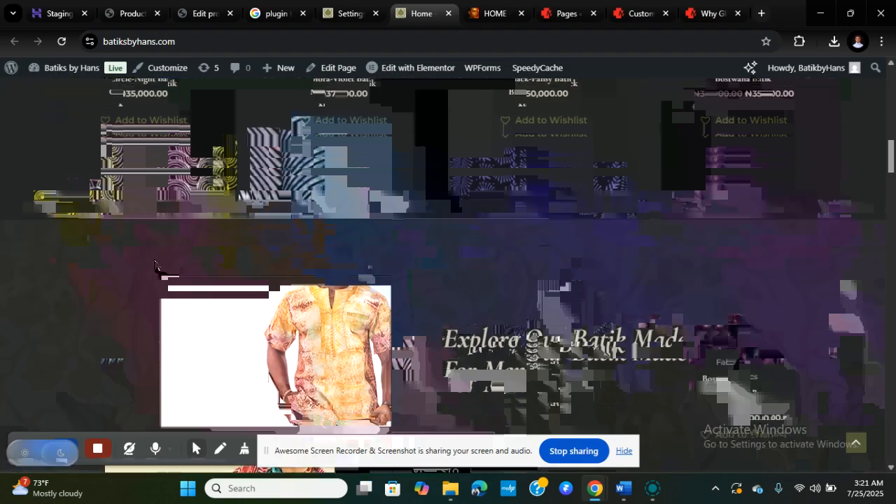